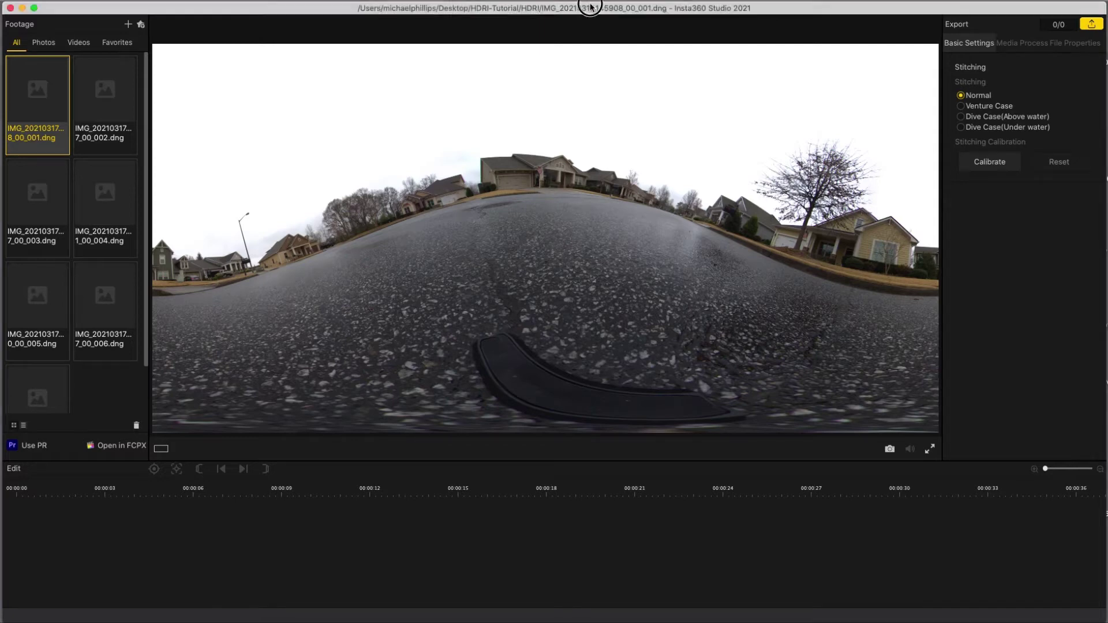
# - Calibrate the stitching for all the DNG photos in the footage list
pyautogui.press('super+a')
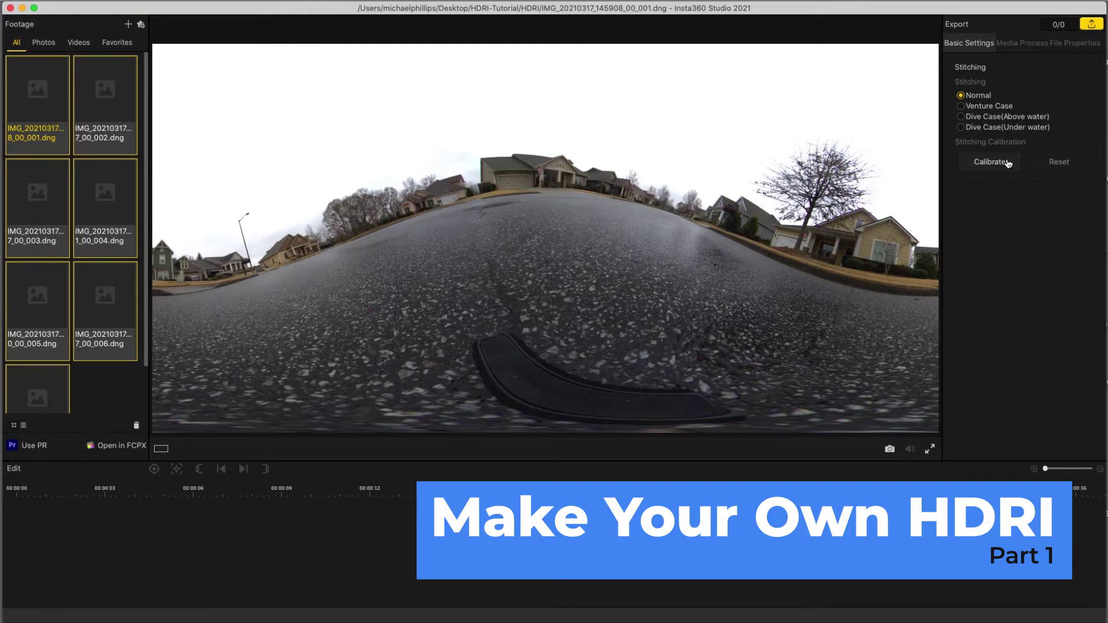
pyautogui.click(990, 162)
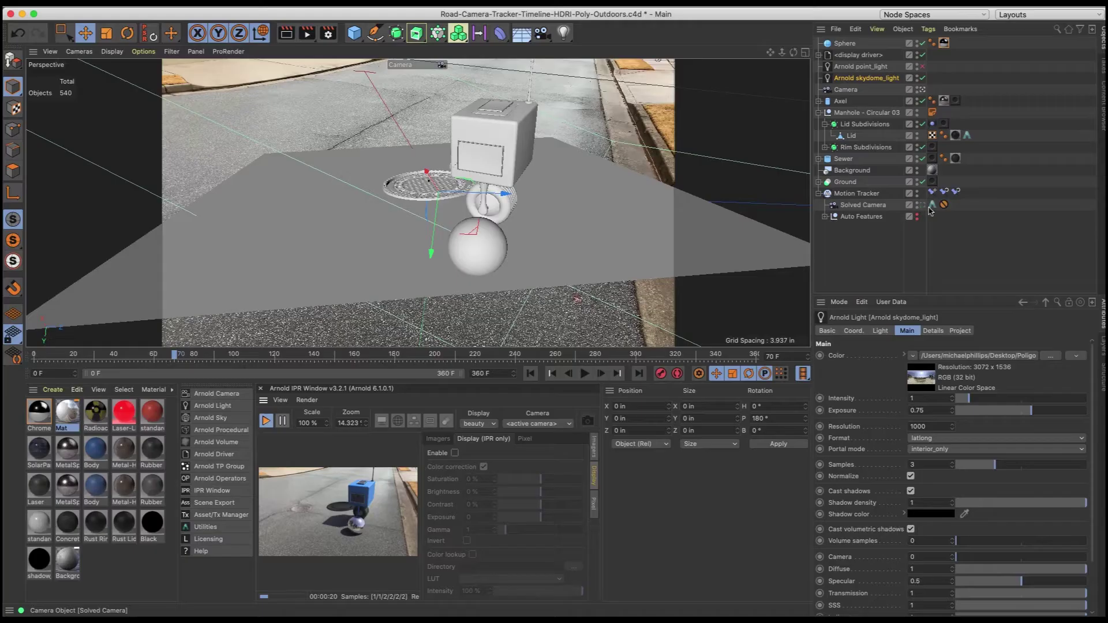
# - Switch to Cinema 4D and look through the Solved Camera under the Motion Tracker
pyautogui.click(921, 206)
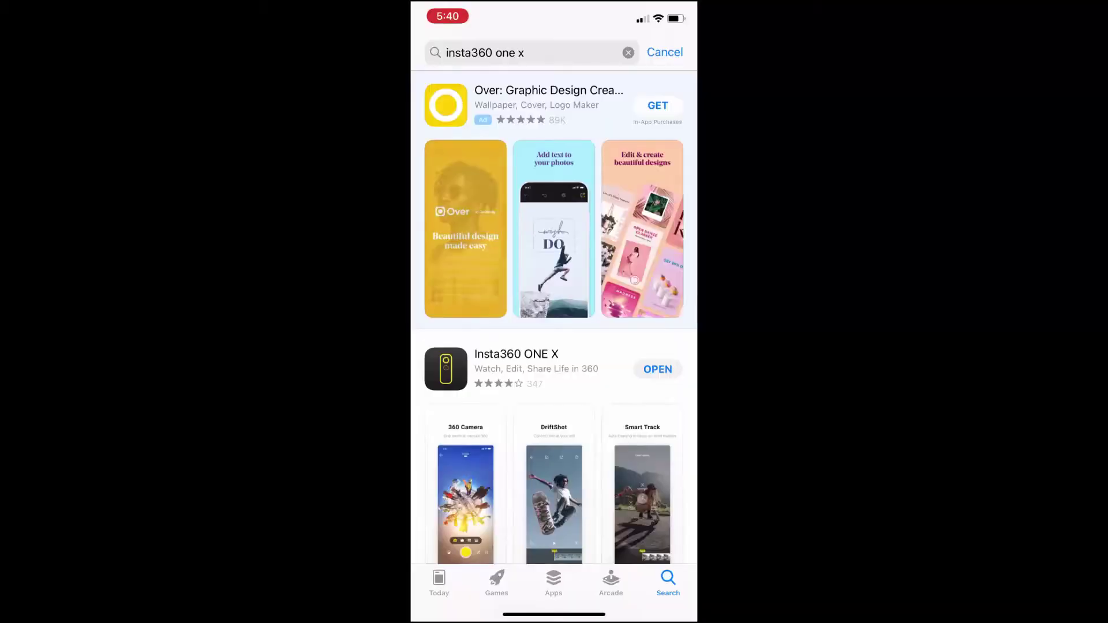
# - Find the Insta360 ONE X app in the App Store and set the camera's white balance to Cloudy
pyautogui.scroll(-5, 554, 312)
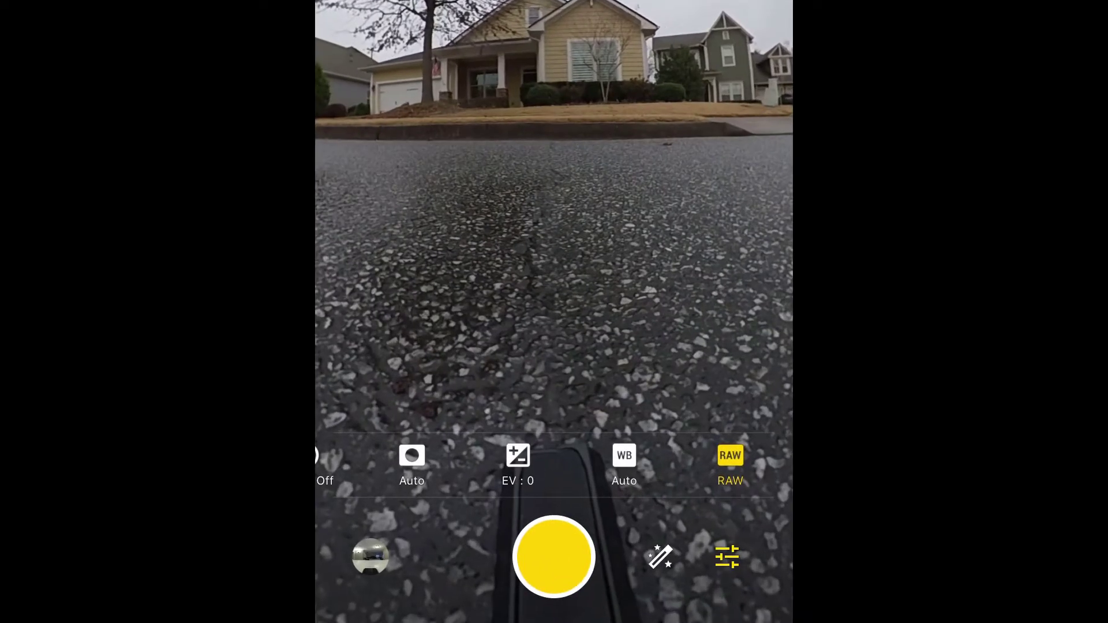
pyautogui.click(624, 455)
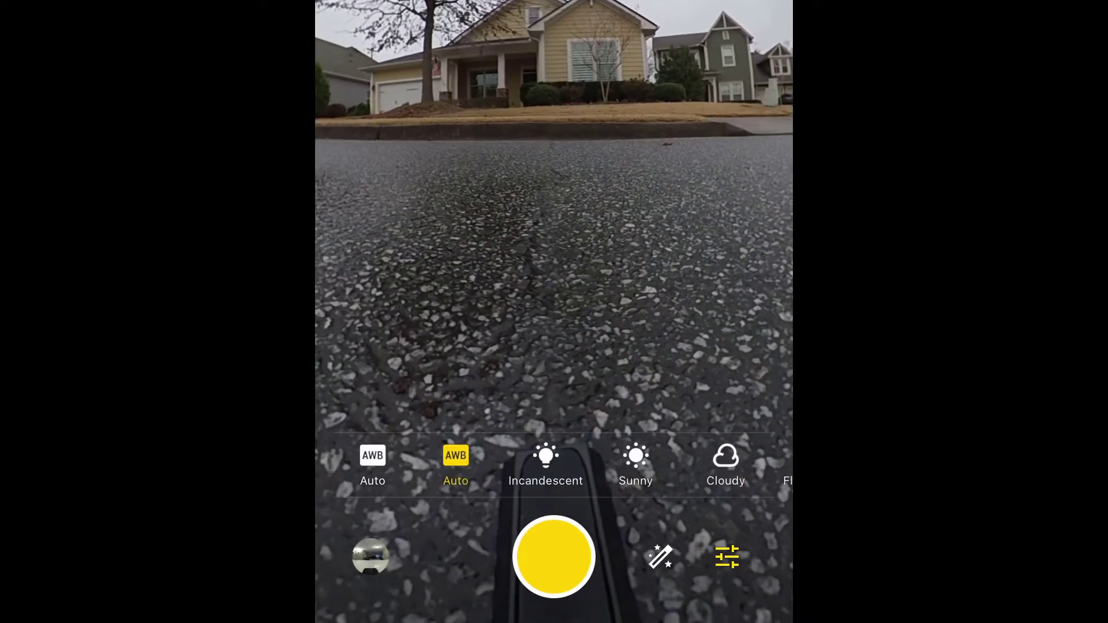
pyautogui.click(725, 462)
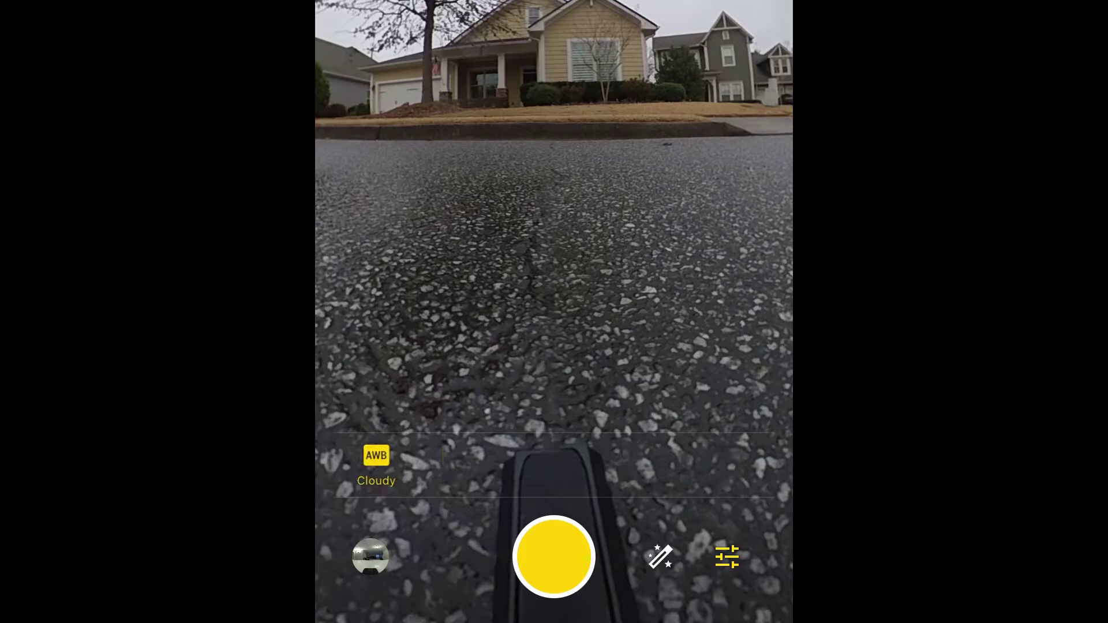
# - Change the camera's exposure mode to ISO Priority and set the ISO to 100
pyautogui.moveTo(412, 461); pyautogui.dragTo(564, 462)
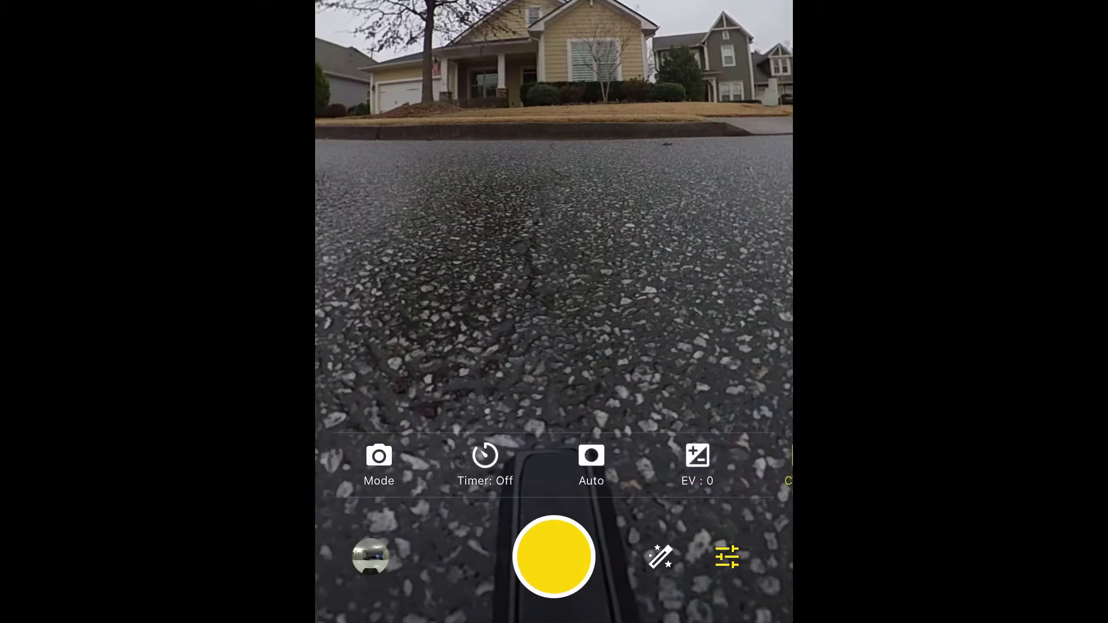
pyautogui.click(591, 456)
pyautogui.click(583, 465)
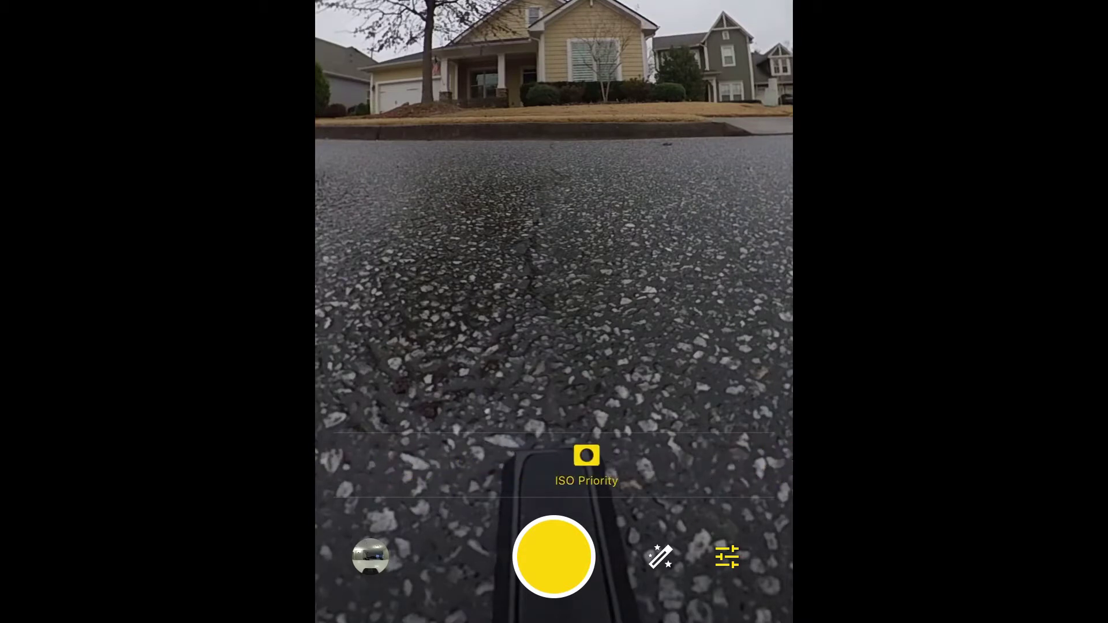
pyautogui.click(696, 461)
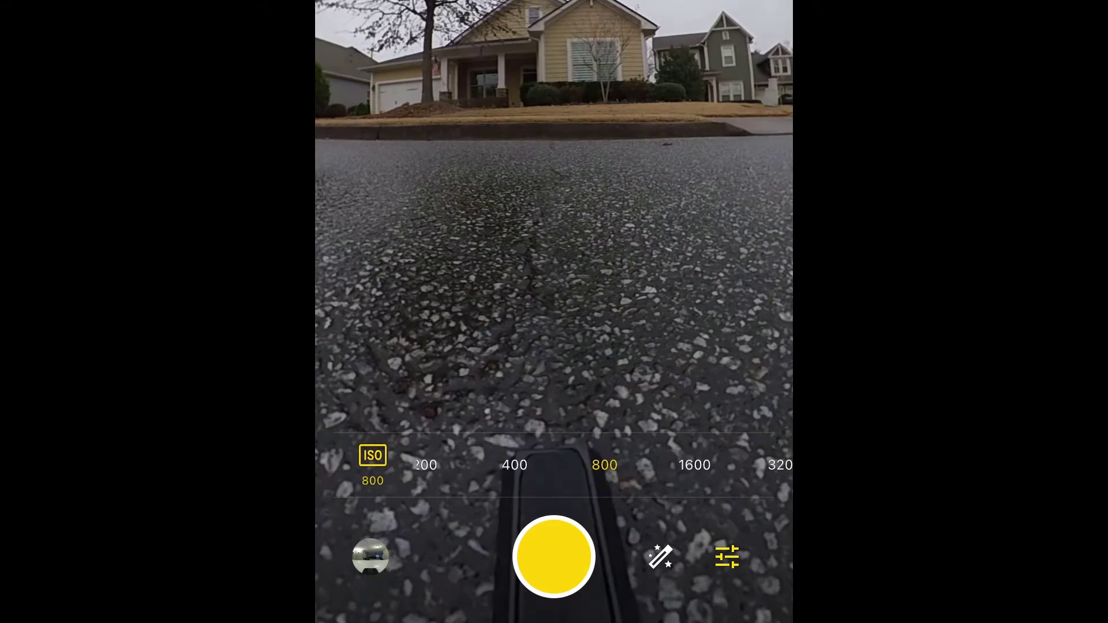
pyautogui.moveTo(577, 465); pyautogui.dragTo(721, 464)
pyautogui.click(456, 464)
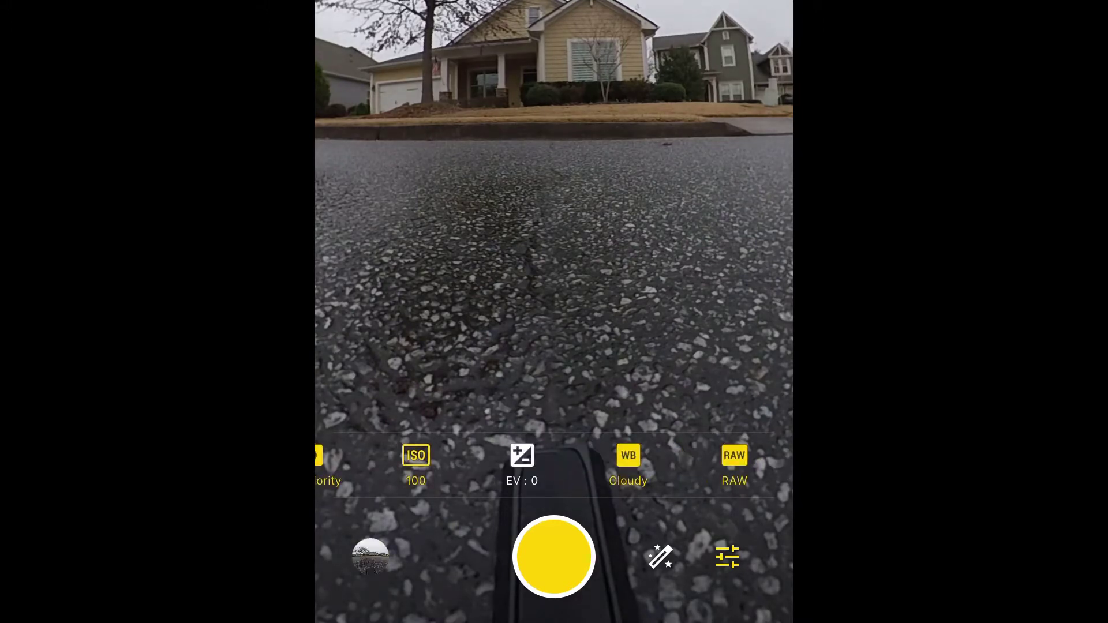
# - Open the camera's shooting mode choices and capture photos of the street scene
pyautogui.moveTo(462, 464); pyautogui.dragTo(612, 465)
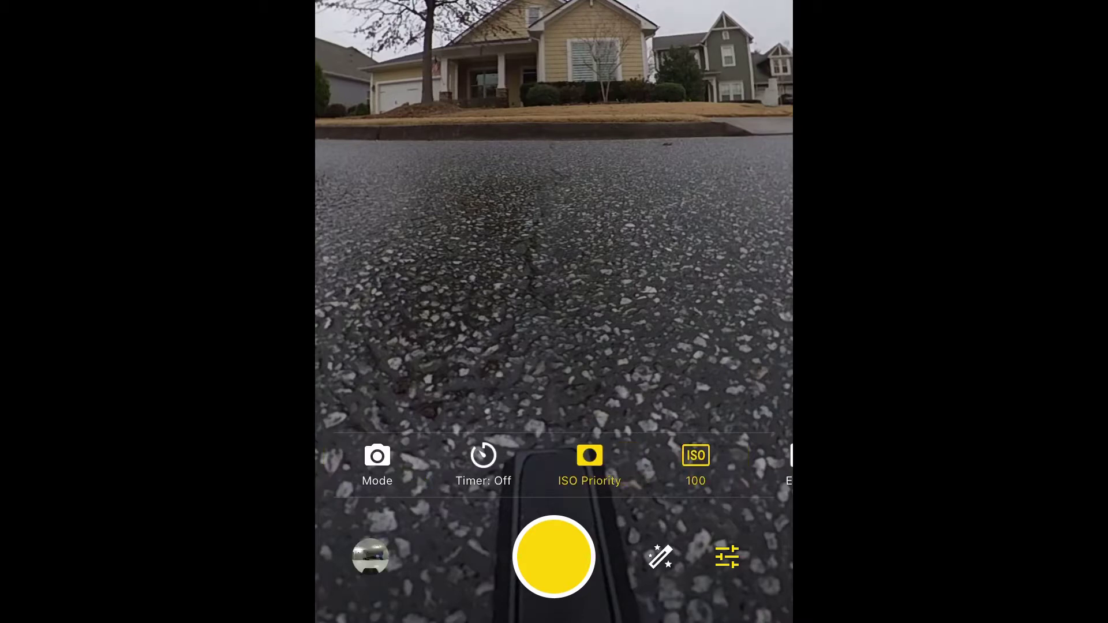
pyautogui.click(554, 557)
pyautogui.click(376, 458)
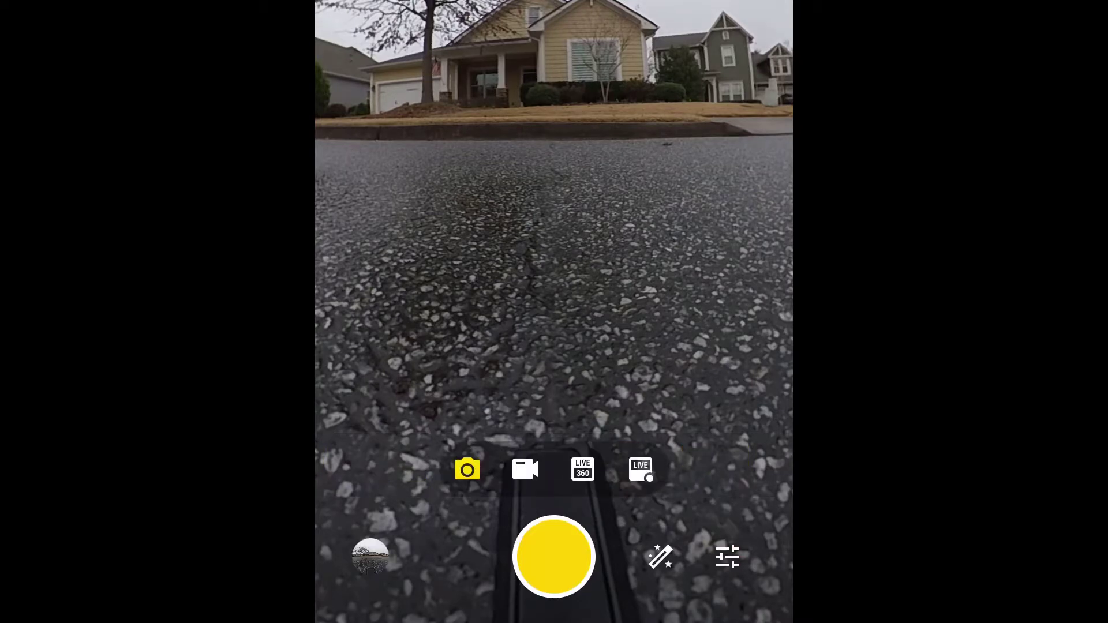
pyautogui.click(553, 556)
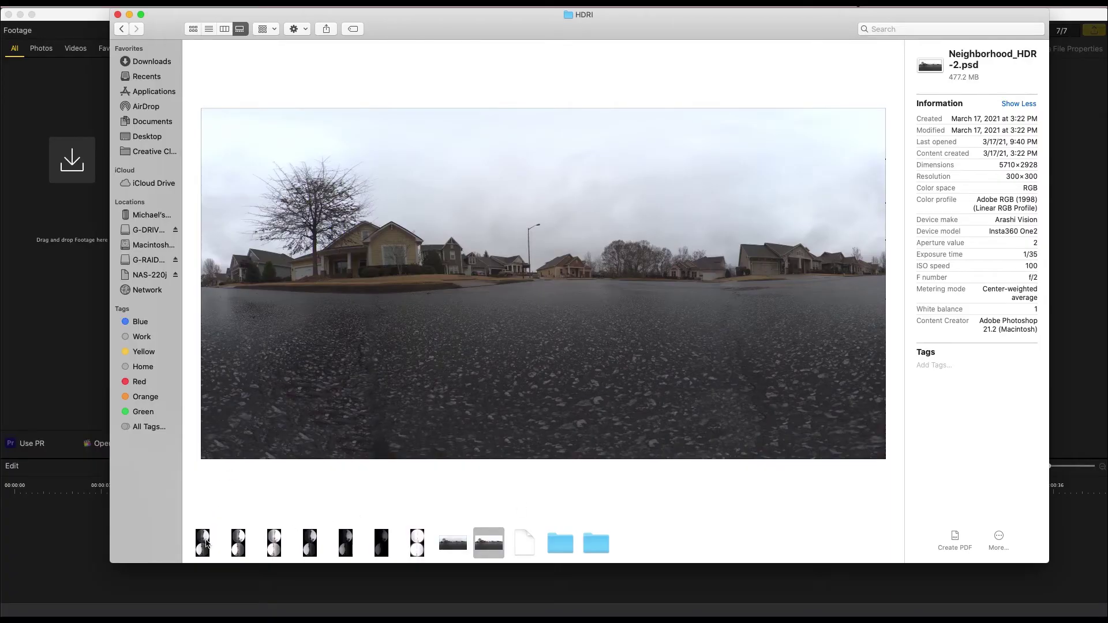
# - Import the seven DNG photos from the HDRI folder into the Insta360 Studio footage list and minimize the Finder window
pyautogui.click(206, 543)
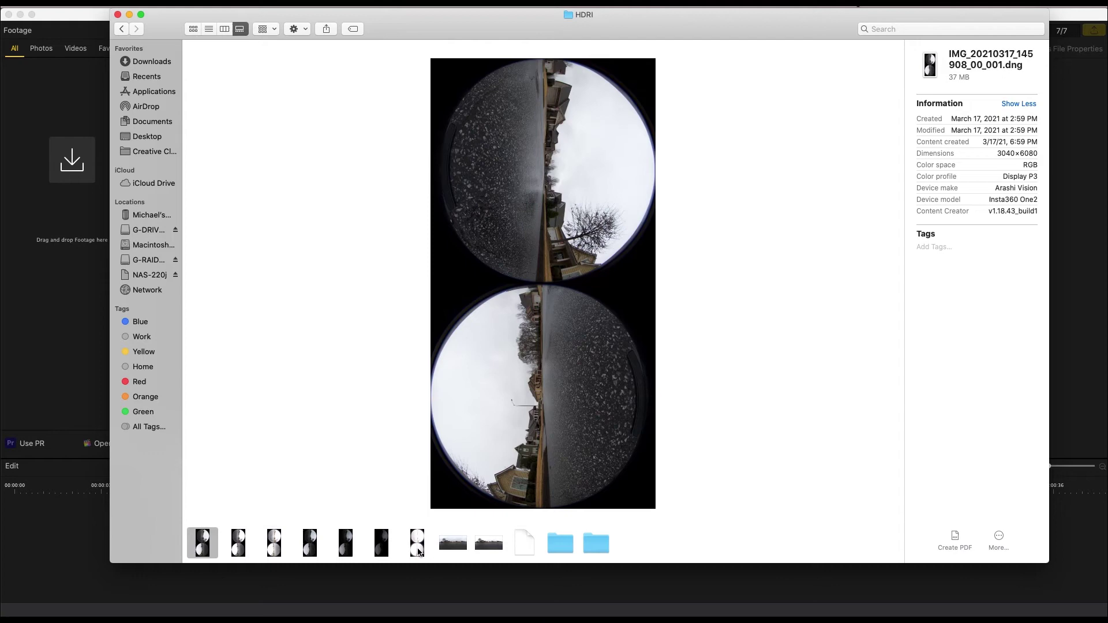
pyautogui.keyDown('shift'); pyautogui.click(420, 552); pyautogui.keyUp('shift')
pyautogui.moveTo(408, 30); pyautogui.dragTo(690, 38)
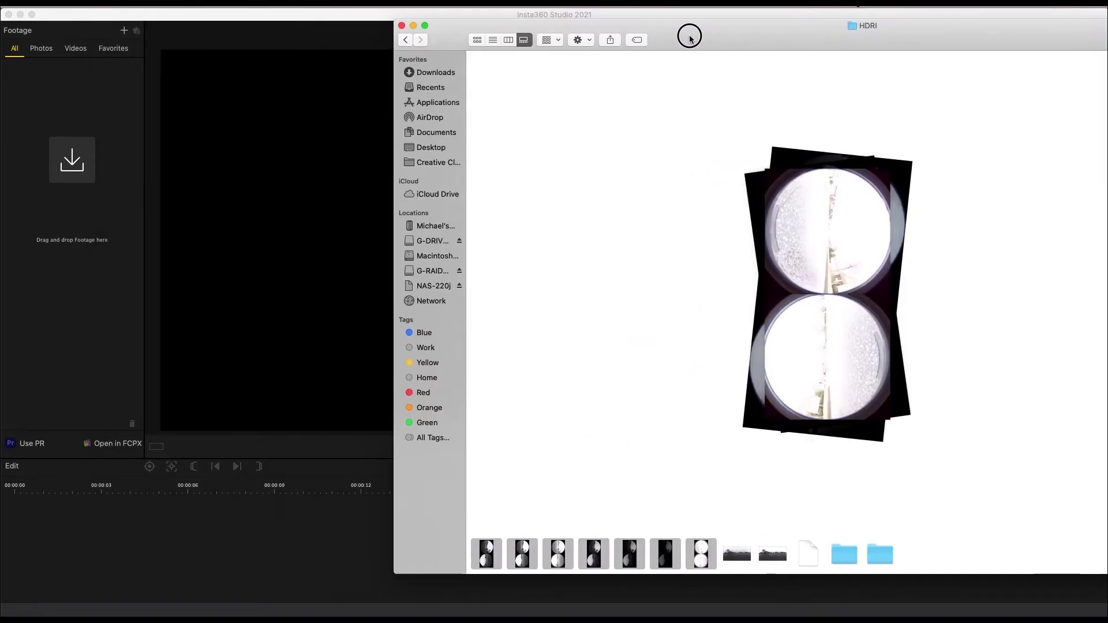
pyautogui.moveTo(485, 554); pyautogui.dragTo(52, 164)
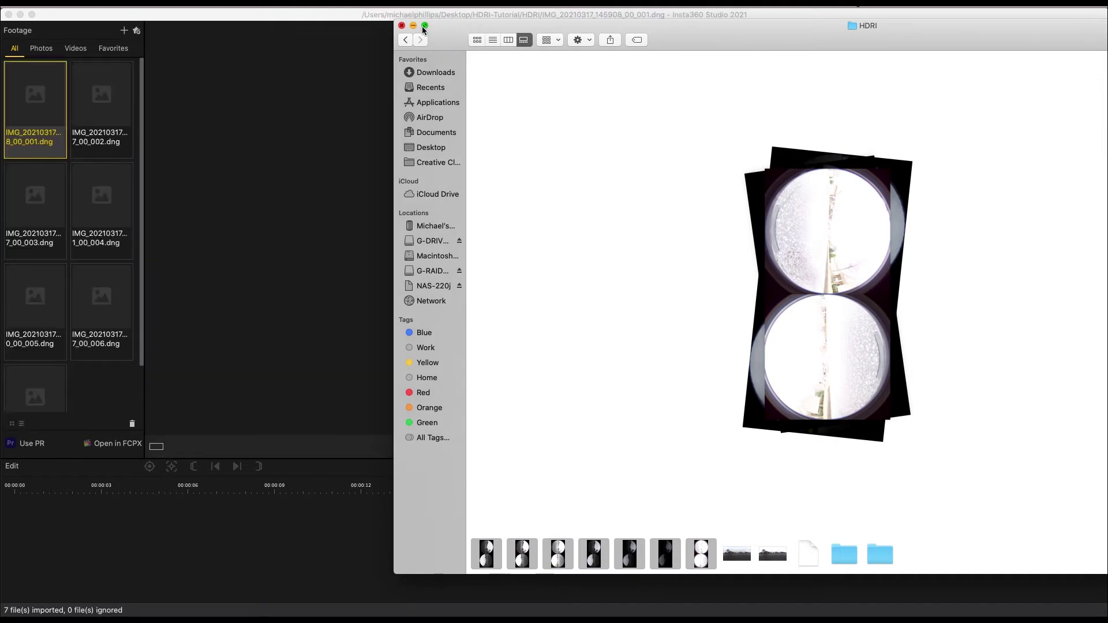
pyautogui.click(413, 25)
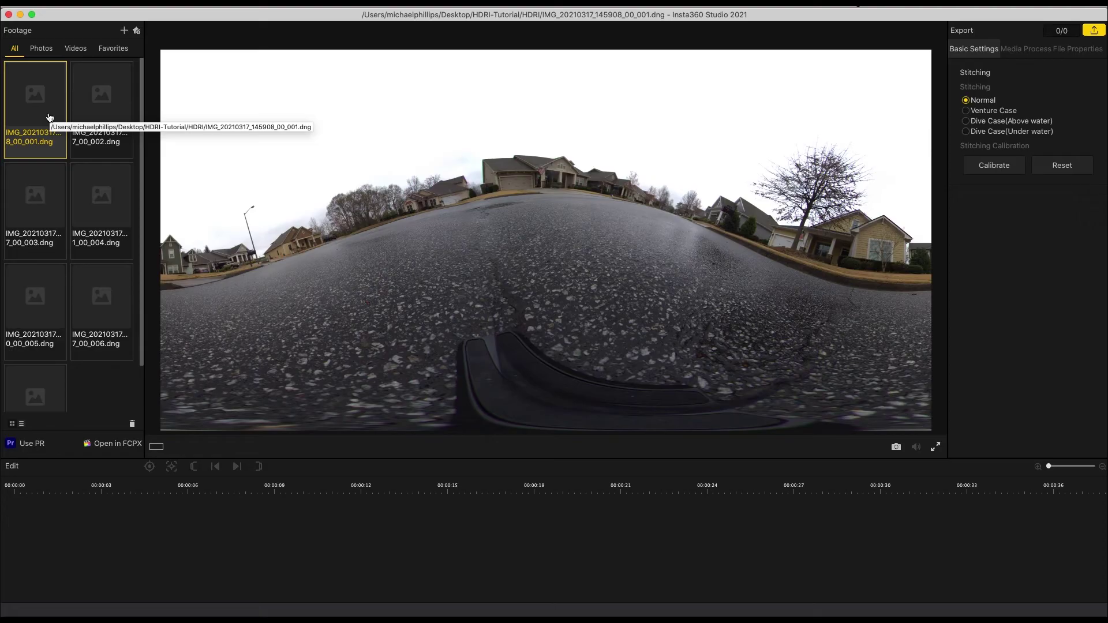
# - Calibrate the stitching of all seven photos and batch-export them at original resolution with automatic horizontal correction to the Processed-2 folder
pyautogui.press('super+a')
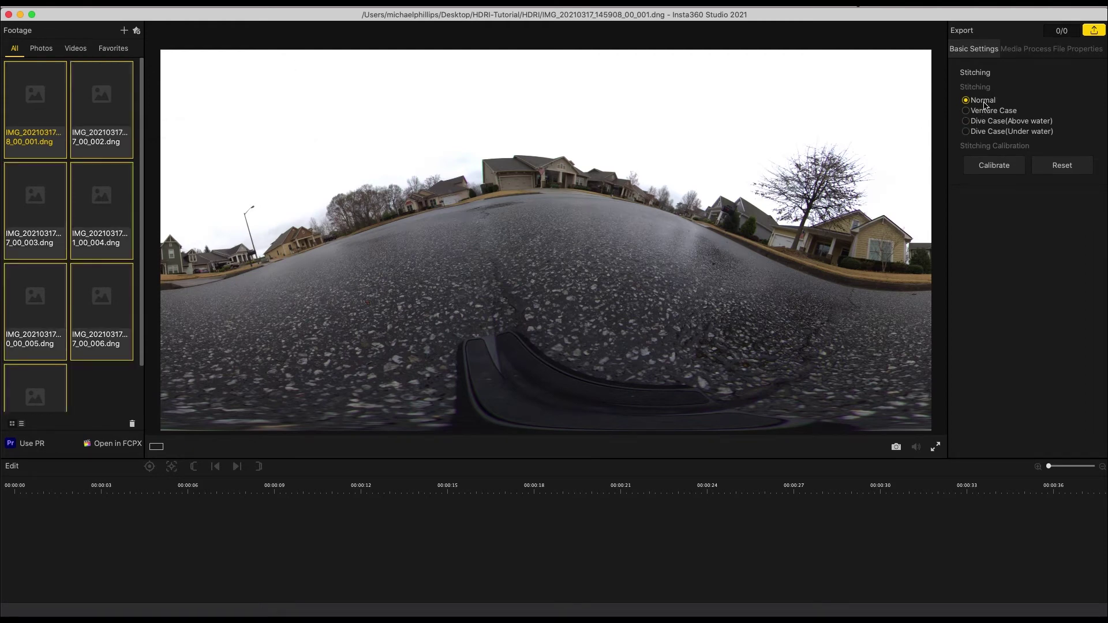
pyautogui.click(1001, 170)
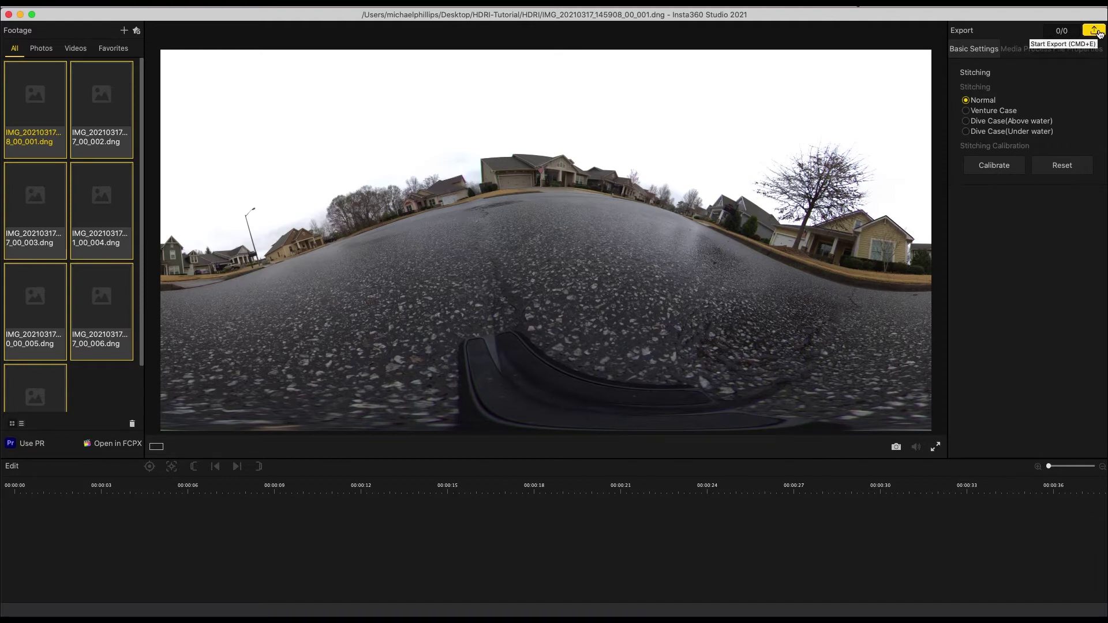
pyautogui.click(1094, 31)
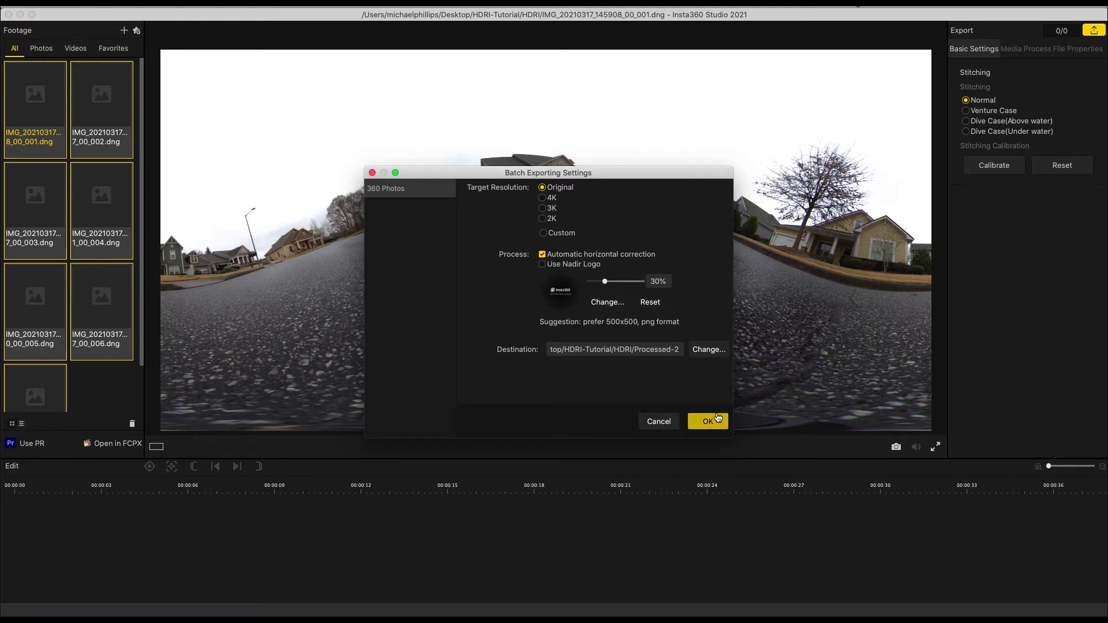
pyautogui.click(708, 421)
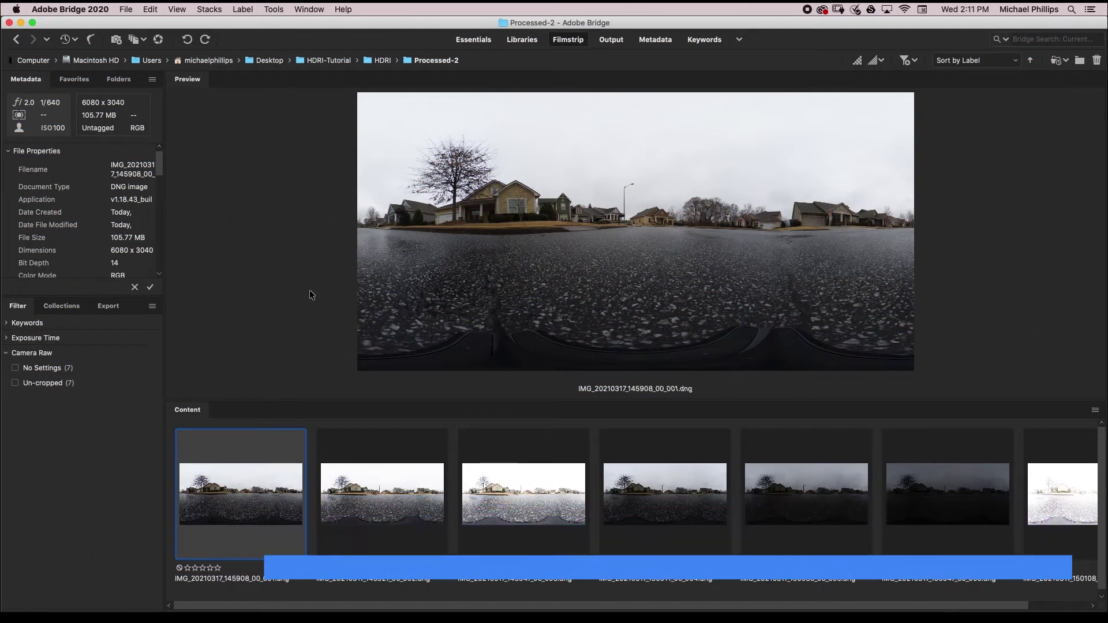
# - In Adobe Bridge, merge all the Processed-2 images with Merge to HDR Pro in 32 Bit mode with ghosts removed
pyautogui.press('super+a')
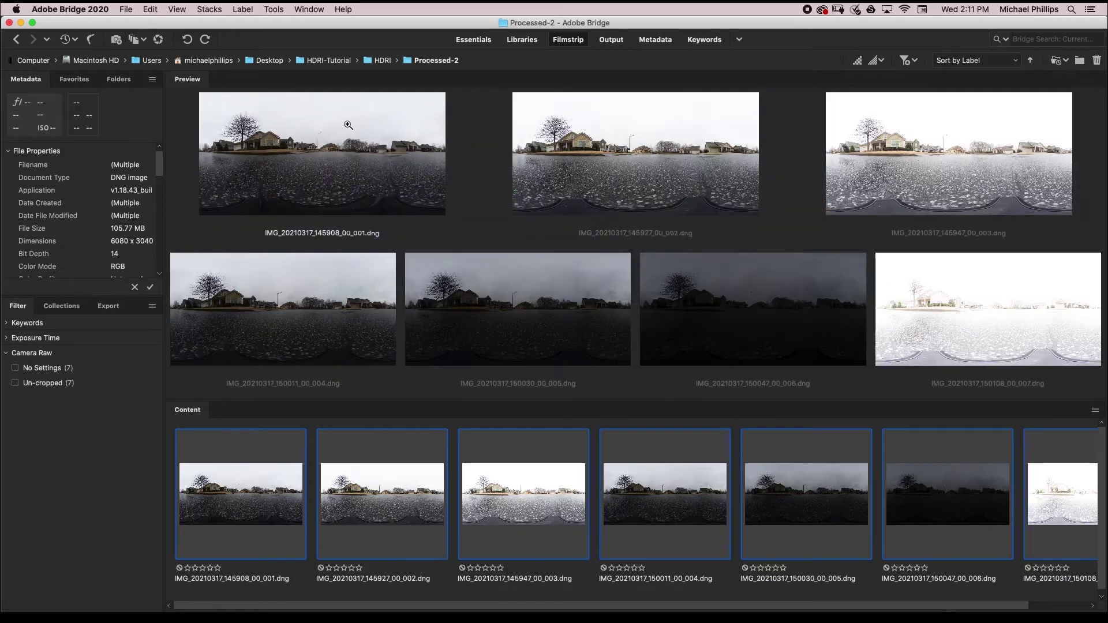
pyautogui.click(271, 9)
pyautogui.moveTo(309, 126)
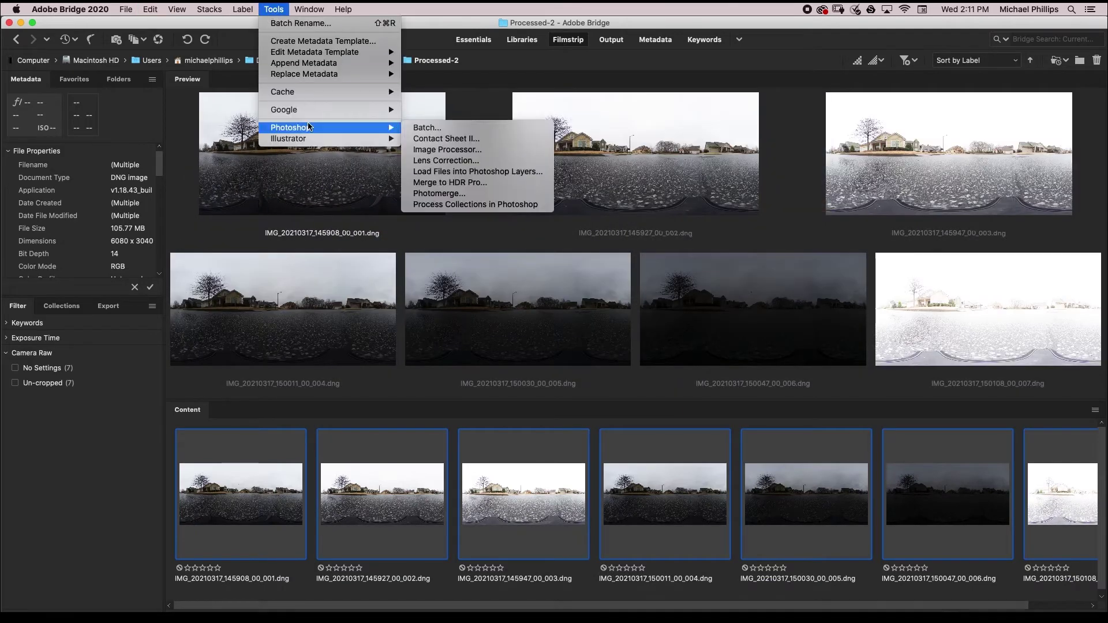
pyautogui.click(456, 183)
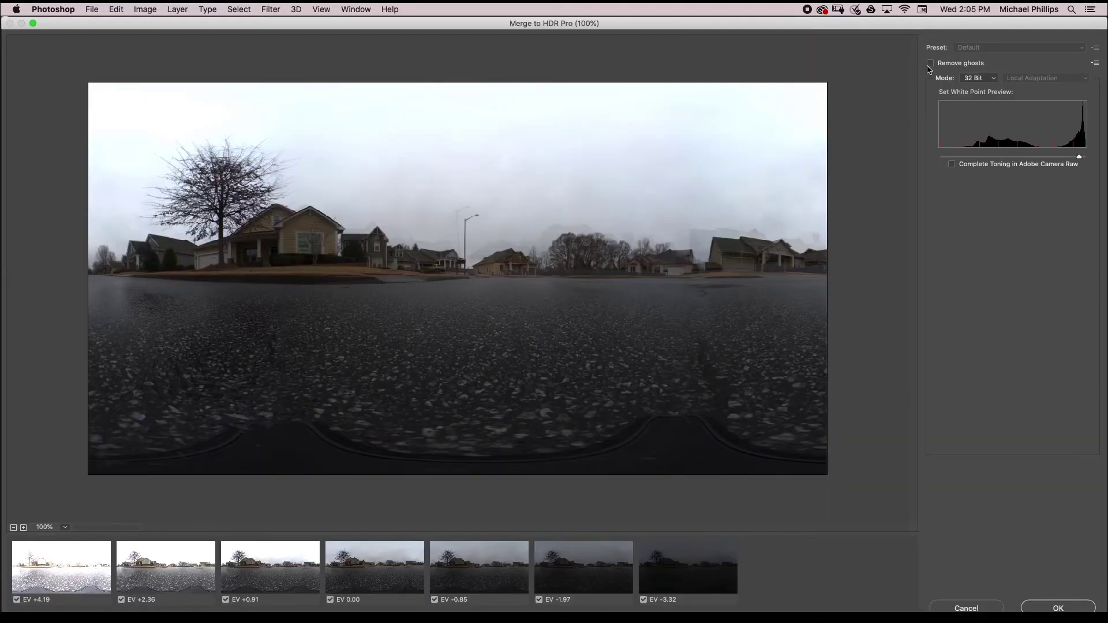
pyautogui.click(930, 64)
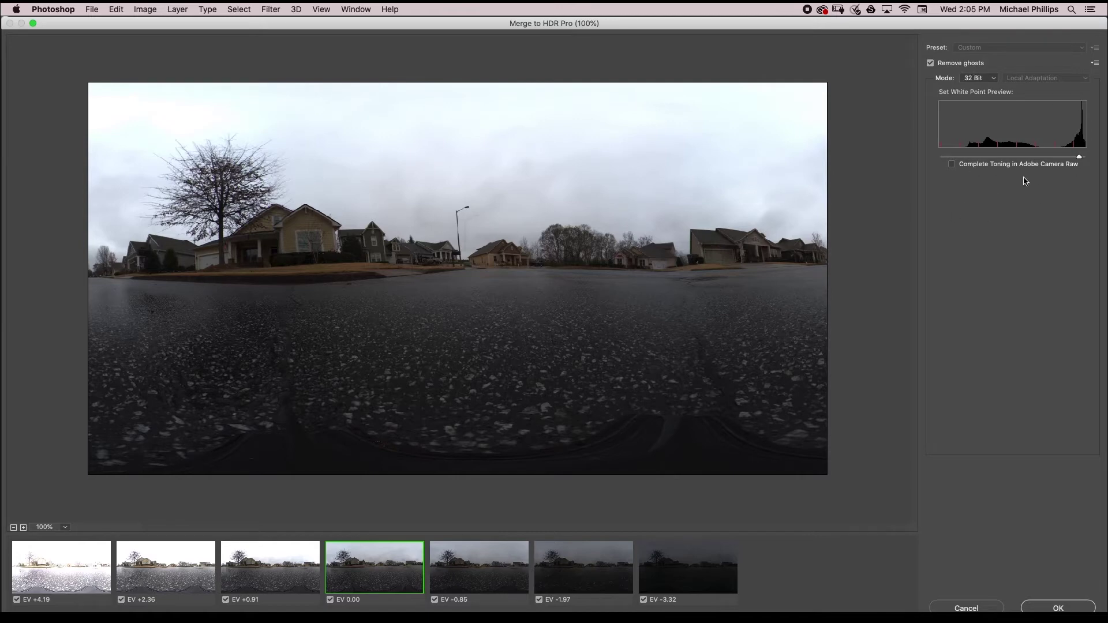
pyautogui.click(1055, 608)
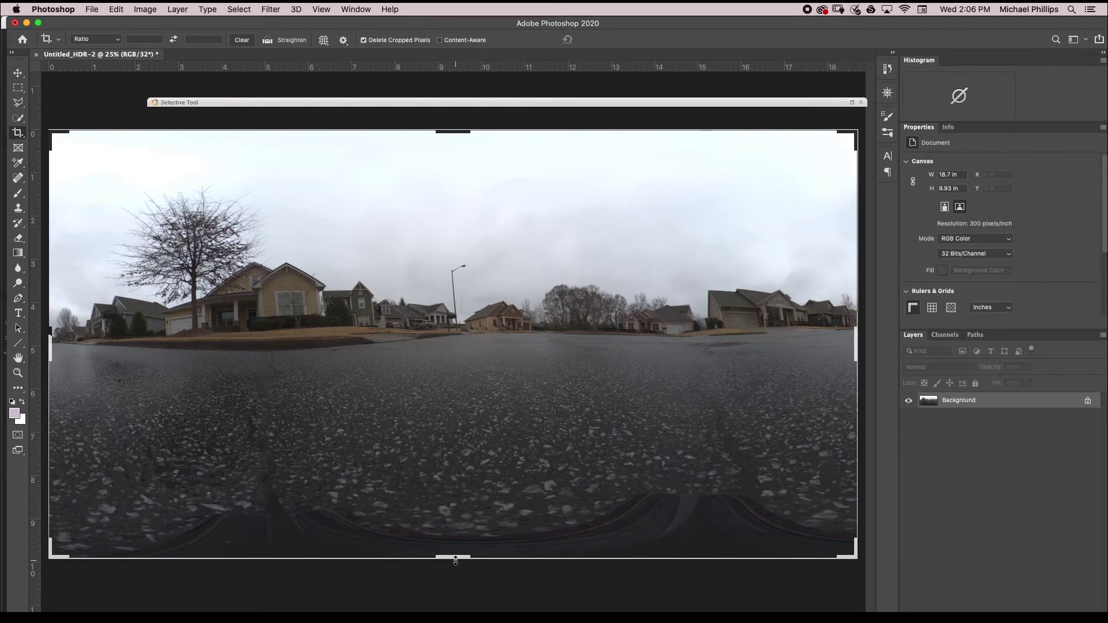
# - Crop the dark camera mount off the lower edge of the panorama, leaving the canvas about 8.27 in high
pyautogui.moveTo(455, 558); pyautogui.dragTo(455, 525)
pyautogui.press('Return')
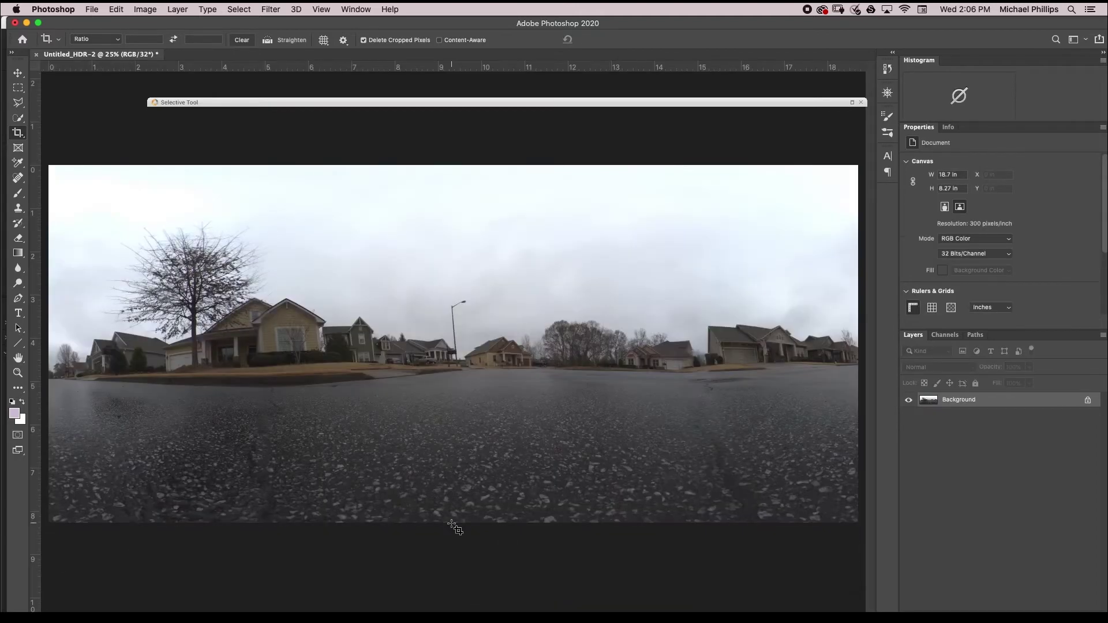
# - Start saving the cropped panorama as a new file and choose the Radiance format
pyautogui.click(92, 8)
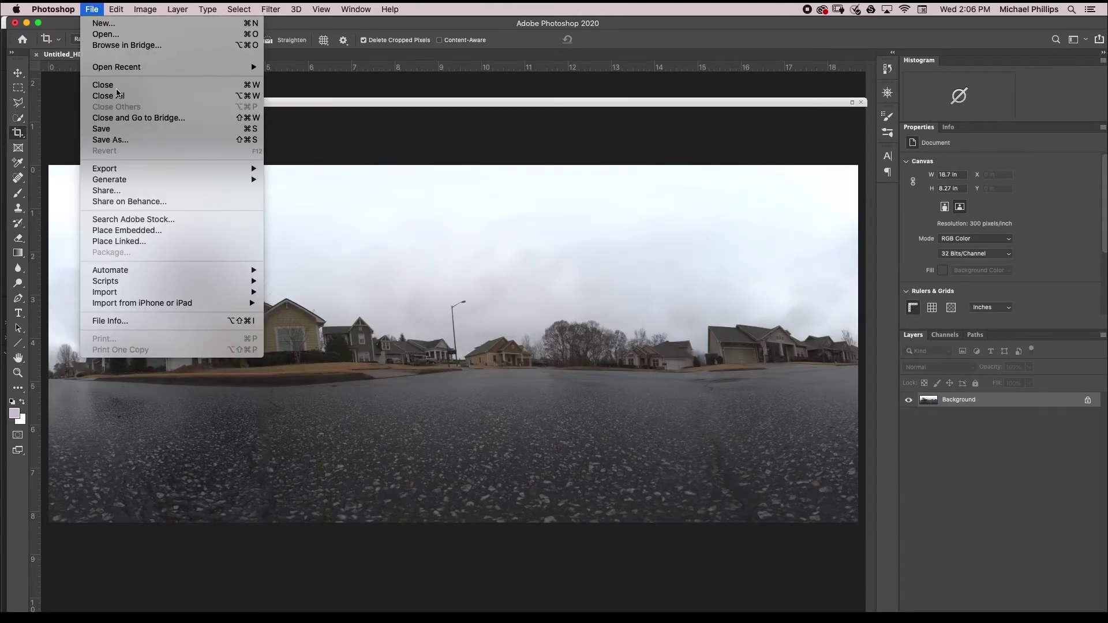
pyautogui.click(130, 140)
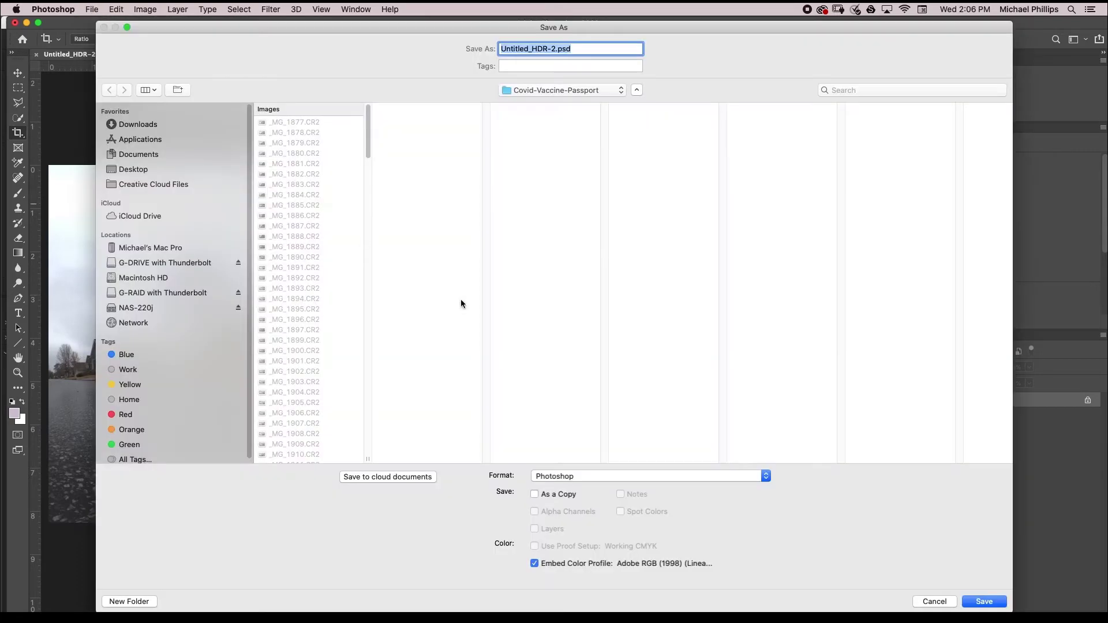
pyautogui.click(622, 476)
pyautogui.click(623, 528)
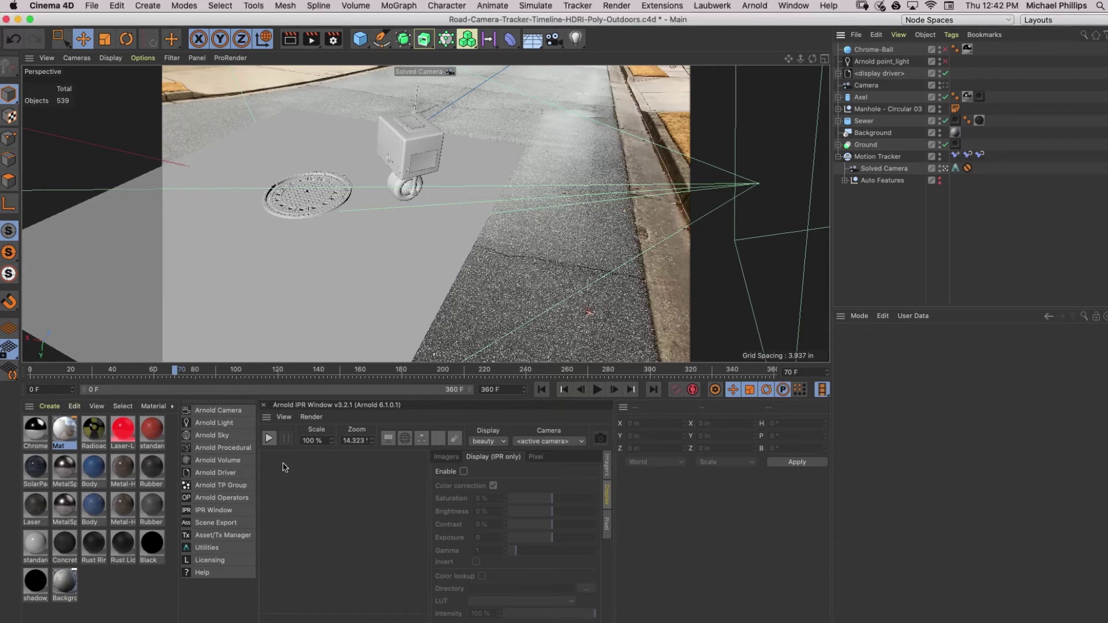
# - In Cinema 4D, add an Arnold skydome light and load Neighborhood_HDR-2.hdr as its color texture
pyautogui.moveTo(258, 428)
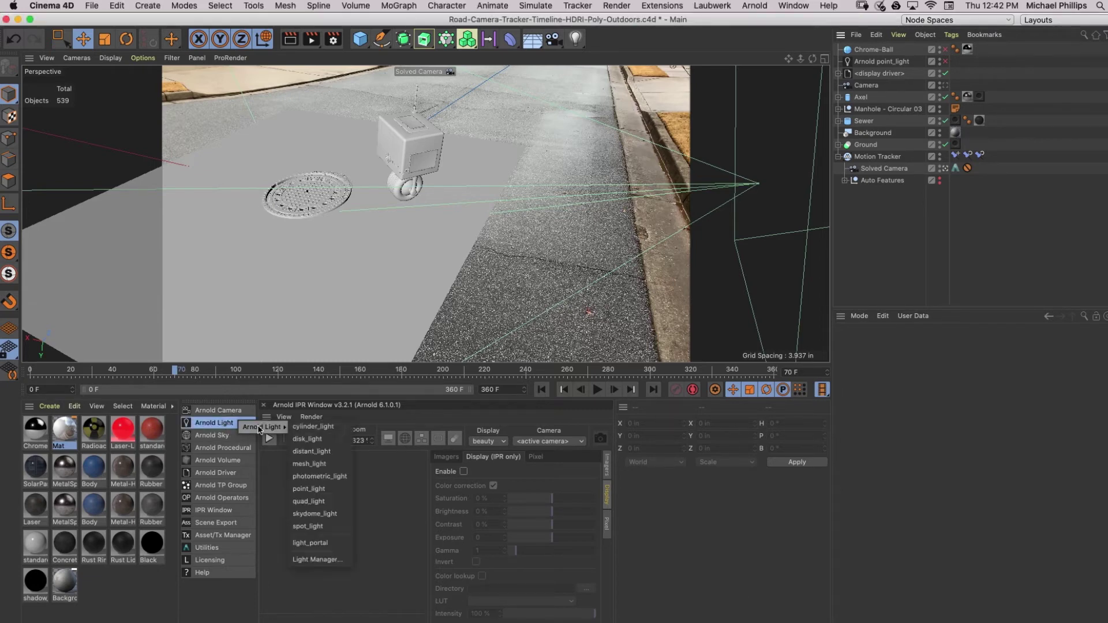
pyautogui.click(326, 514)
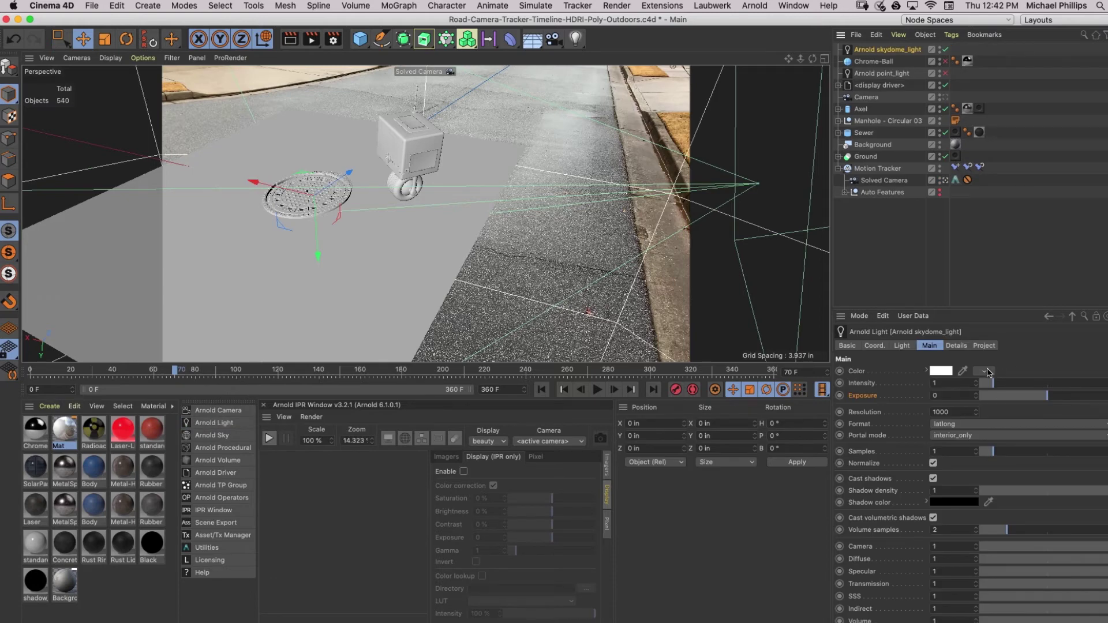
pyautogui.click(985, 371)
pyautogui.click(993, 391)
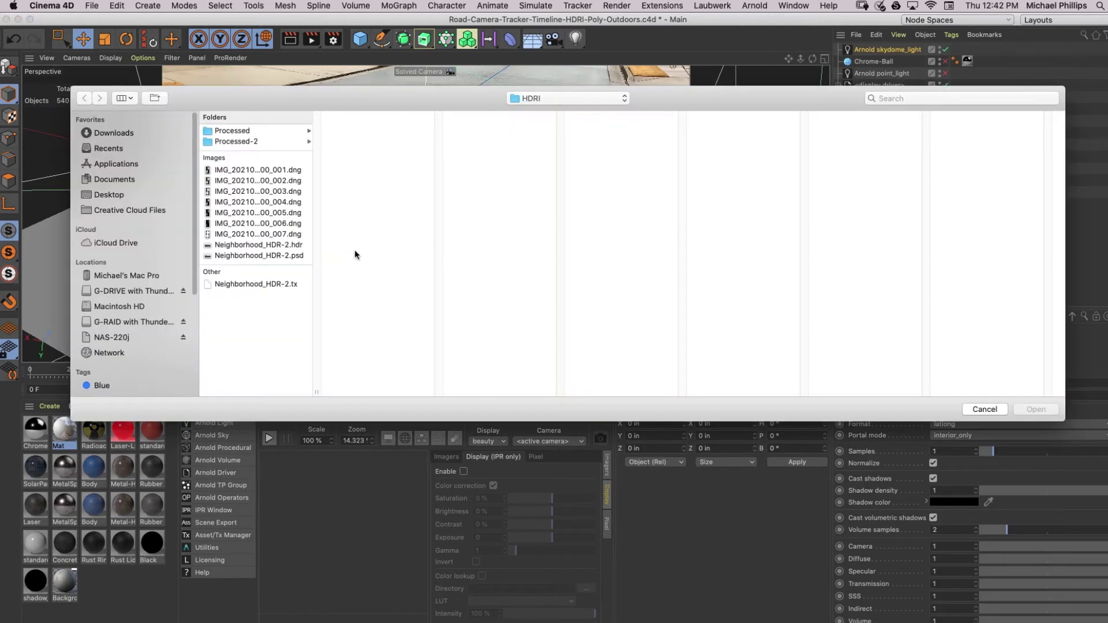
pyautogui.click(304, 245)
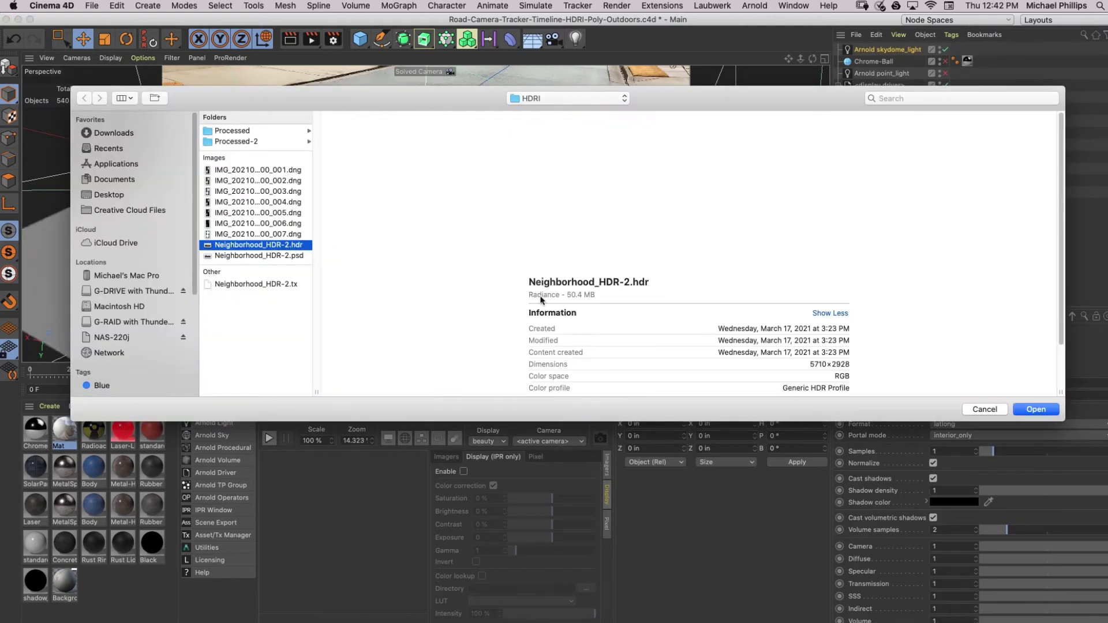
pyautogui.click(1055, 412)
pyautogui.click(603, 220)
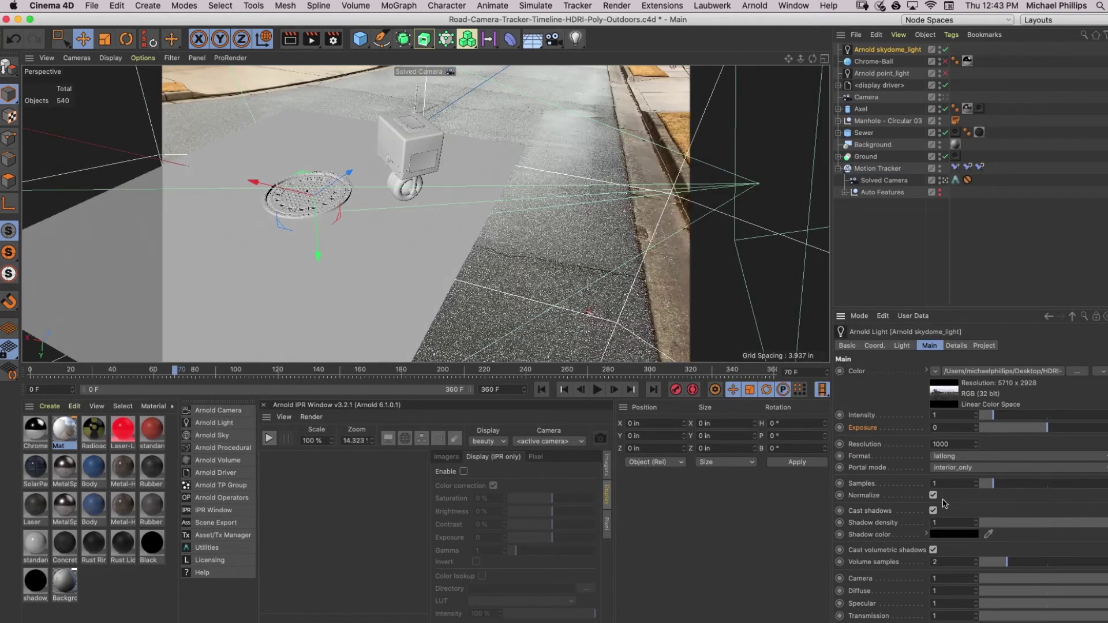
# - Set the Arnold skydome light's exposure to 1, its samples to 3 and its camera contribution to 0
pyautogui.click(951, 428)
pyautogui.write('1')
pyautogui.press('Return')
pyautogui.click(946, 481)
pyautogui.write('3')
pyautogui.press('Return')
pyautogui.click(957, 580)
pyautogui.write('0')
pyautogui.press('Return')
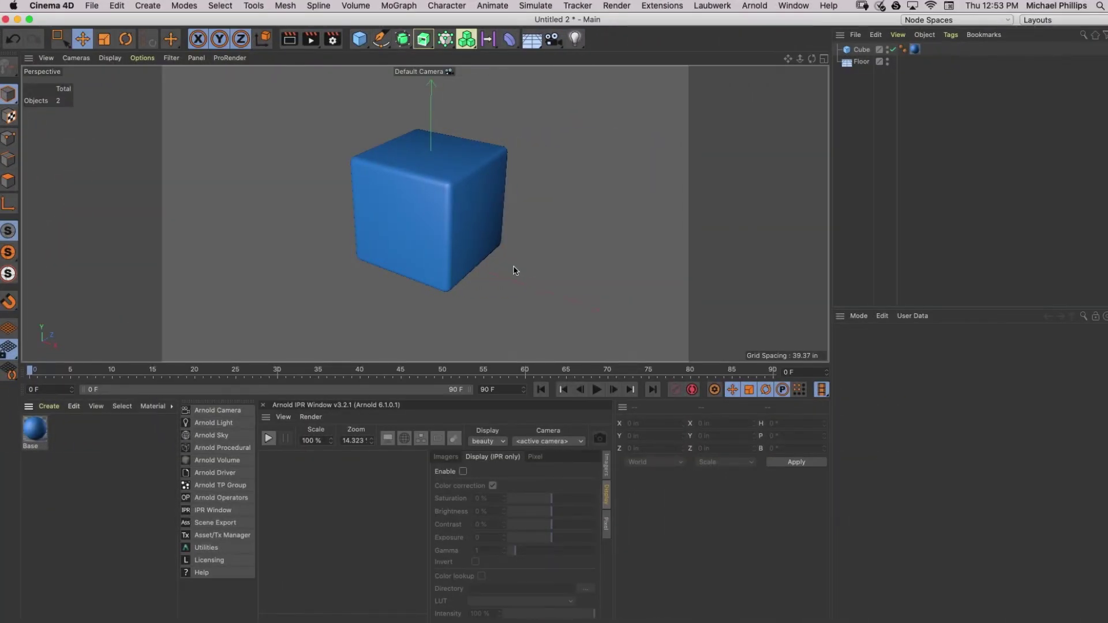
# - Add a Sky object to the scene with the blue cube and create a new standard material
pyautogui.moveTo(531, 38); pyautogui.dragTo(565, 73)
pyautogui.click(135, 439)
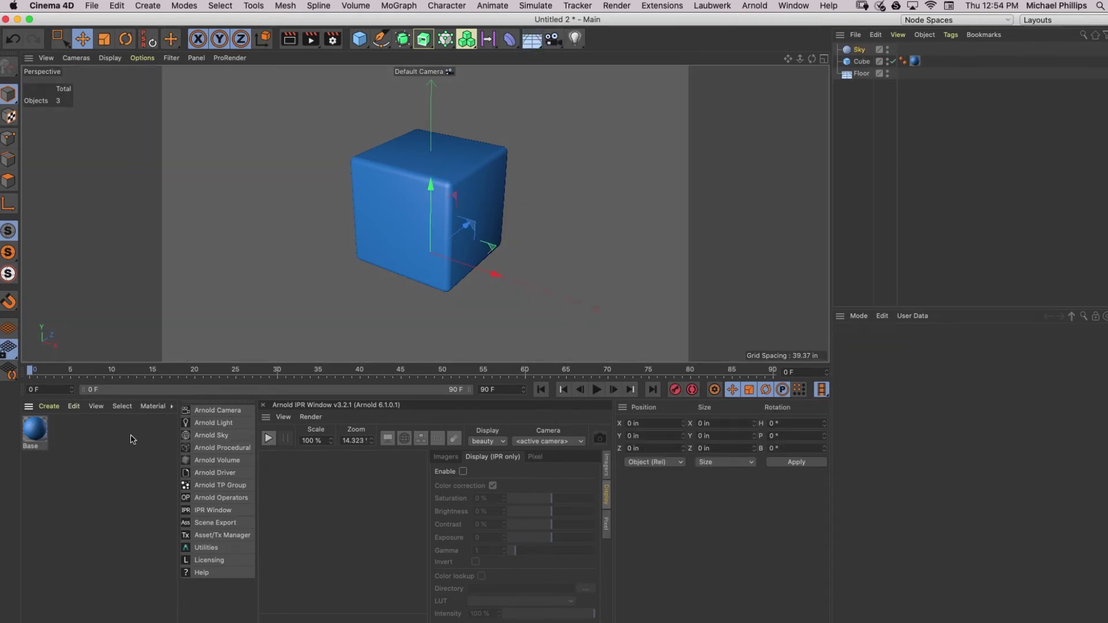
pyautogui.click(81, 441)
pyautogui.doubleClick(82, 440)
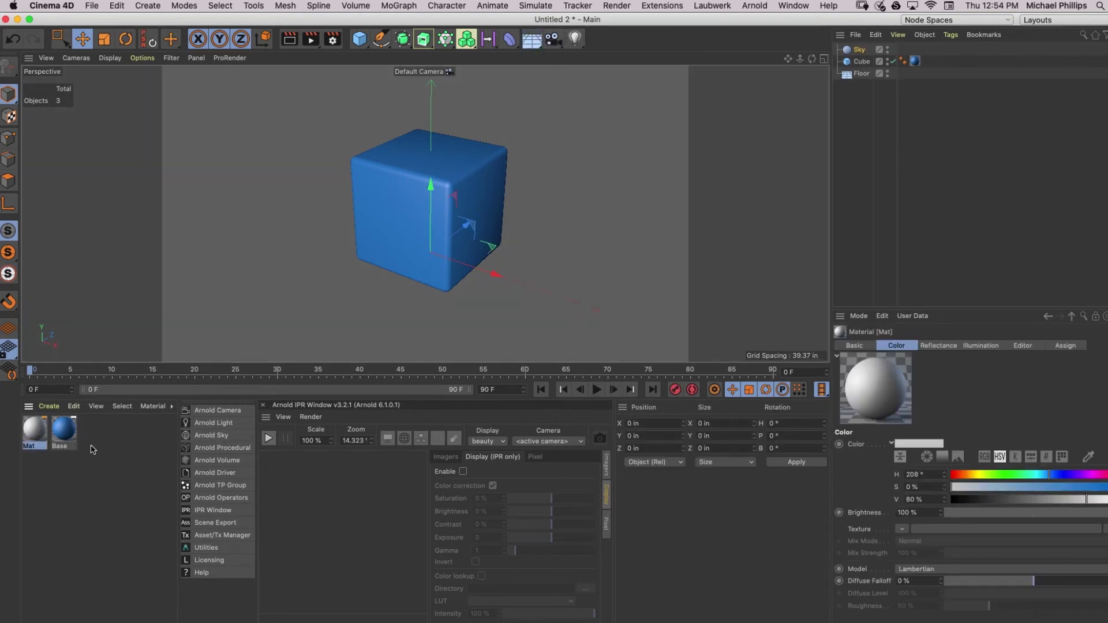
# - Disable the Color and Reflectance channels of the new material and enable its Luminance channel
pyautogui.doubleClick(35, 439)
pyautogui.click(238, 210)
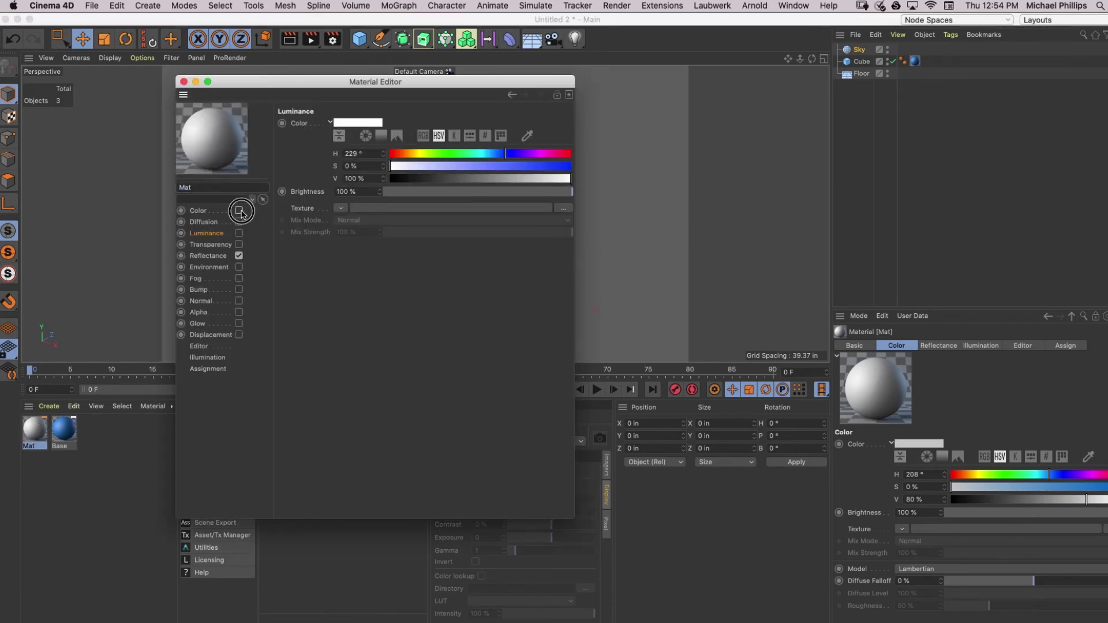
pyautogui.click(238, 255)
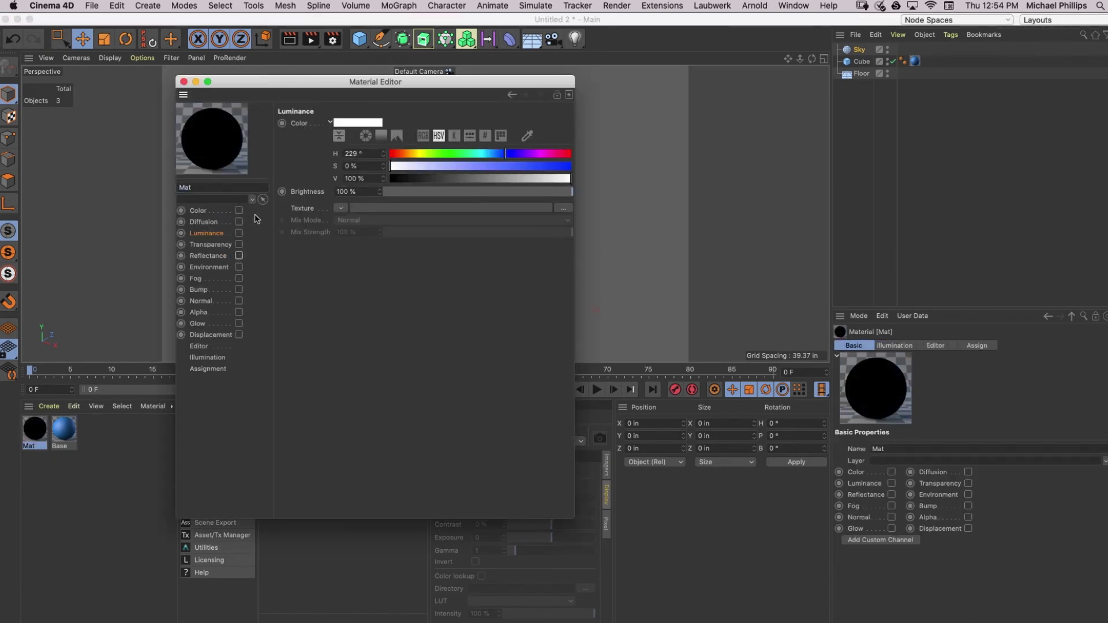
pyautogui.click(239, 233)
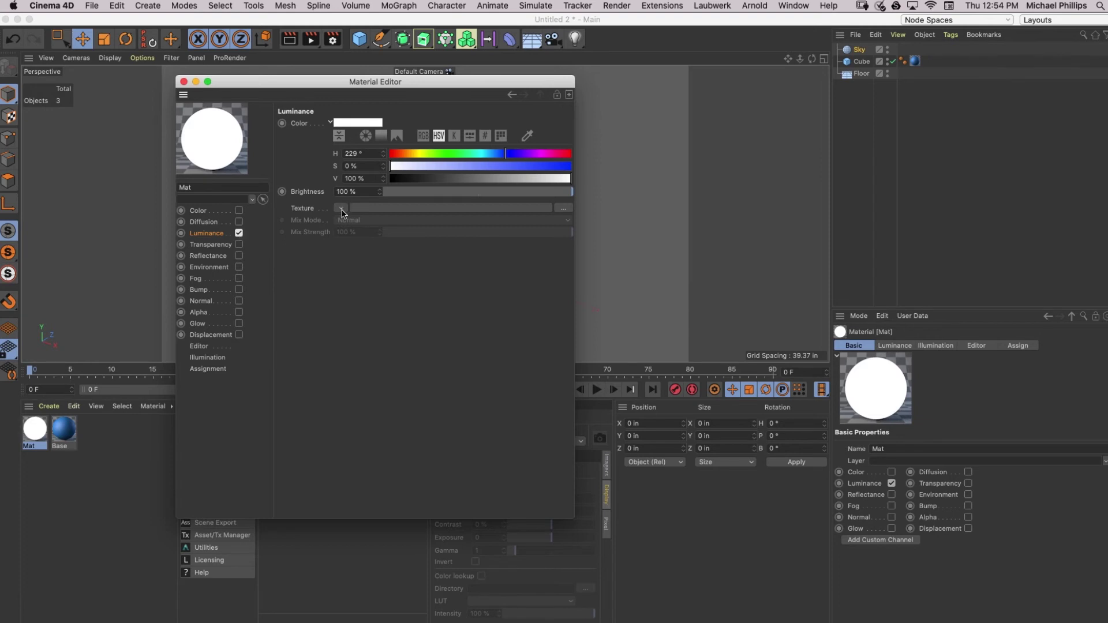
# - Load Neighborhood_HDR-2.hdr from the HDRI folder as the material's Luminance texture
pyautogui.click(456, 209)
pyautogui.click(288, 244)
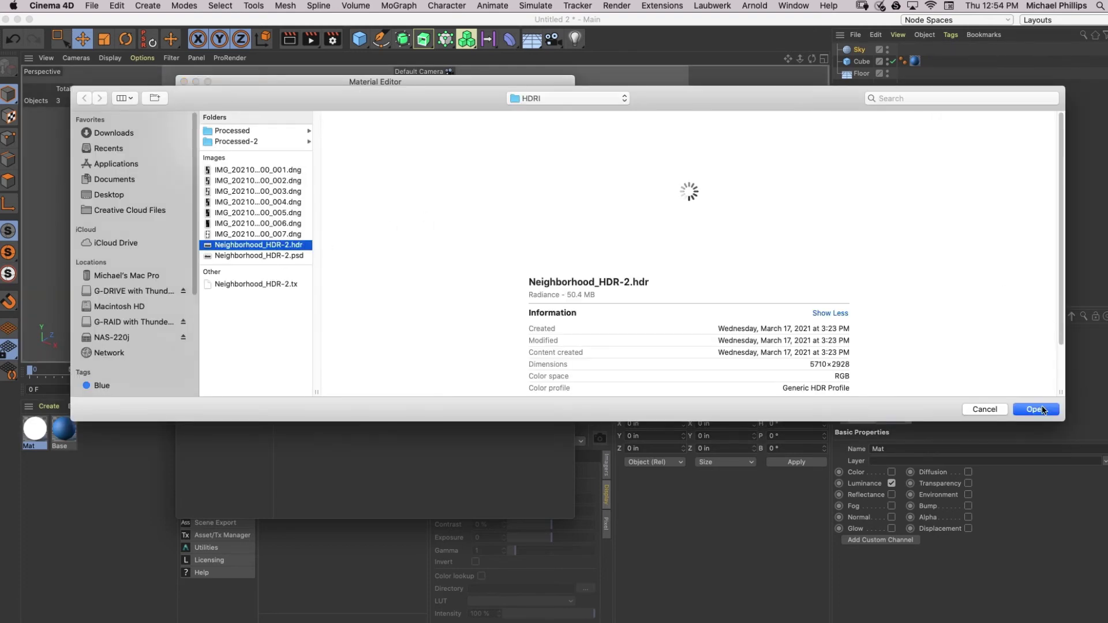
pyautogui.click(1038, 407)
pyautogui.click(601, 233)
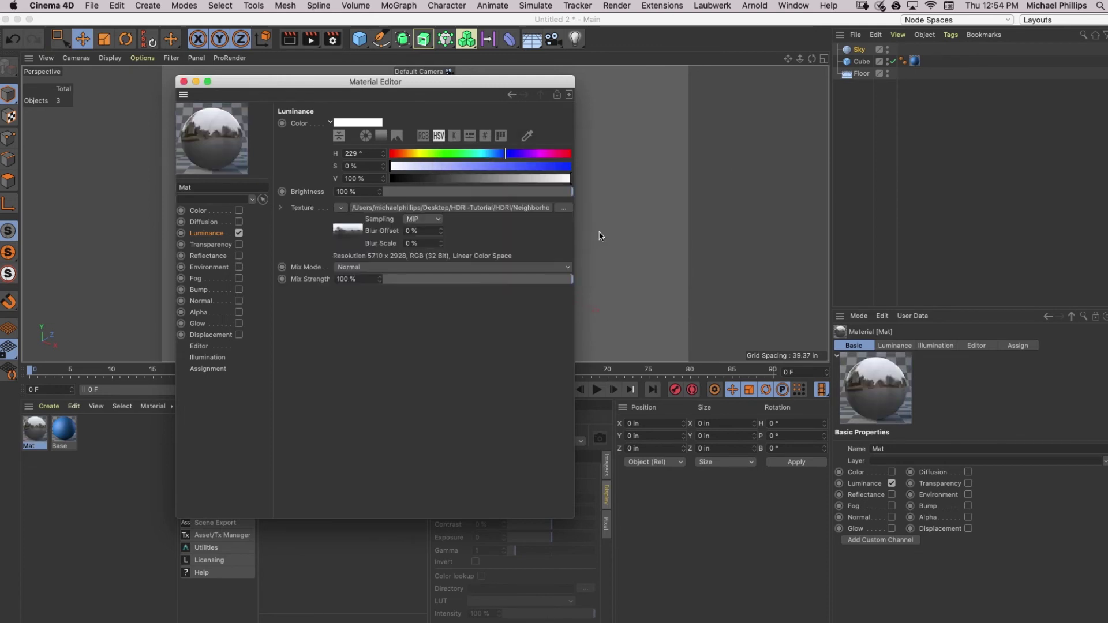
# - Set the exposure of the Luminance texture image to 1 and close the Material Editor
pyautogui.click(501, 209)
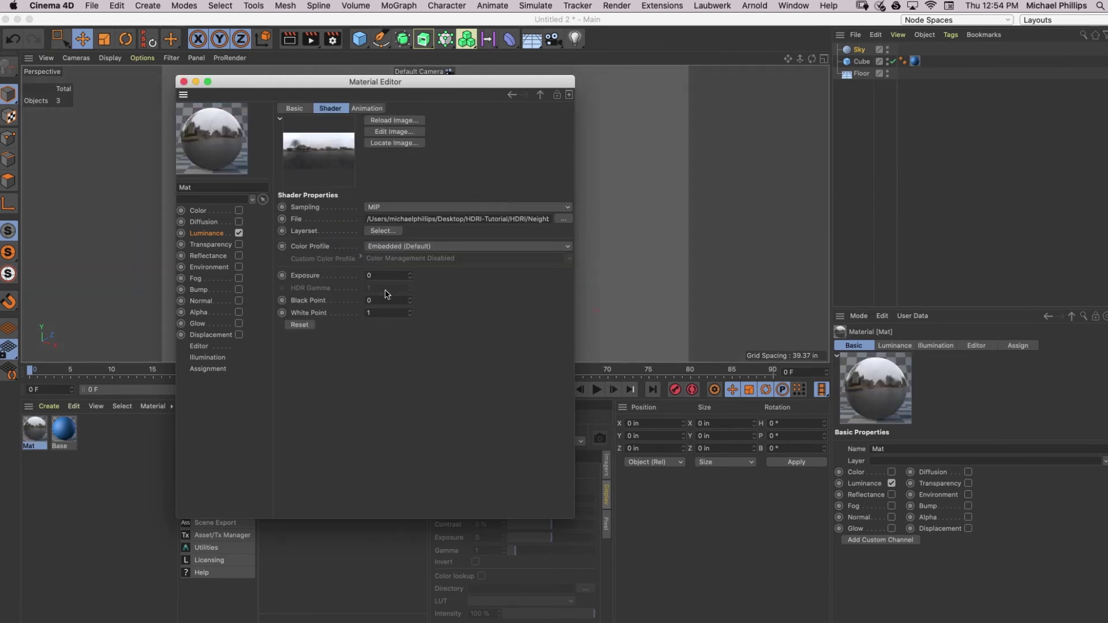
pyautogui.click(402, 275)
pyautogui.press('Return')
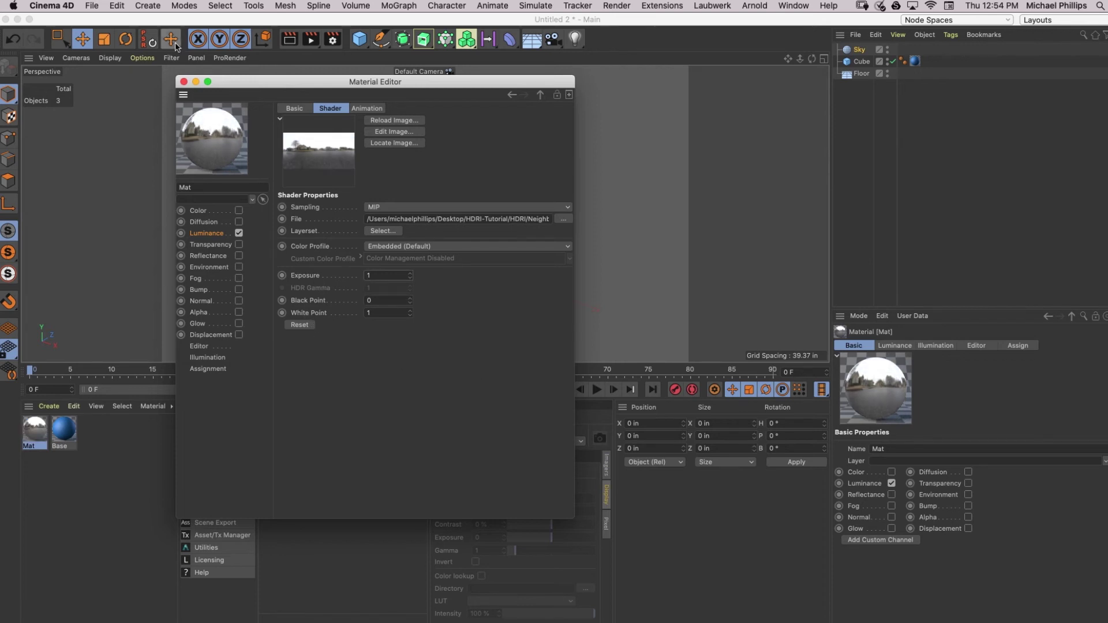
pyautogui.click(183, 82)
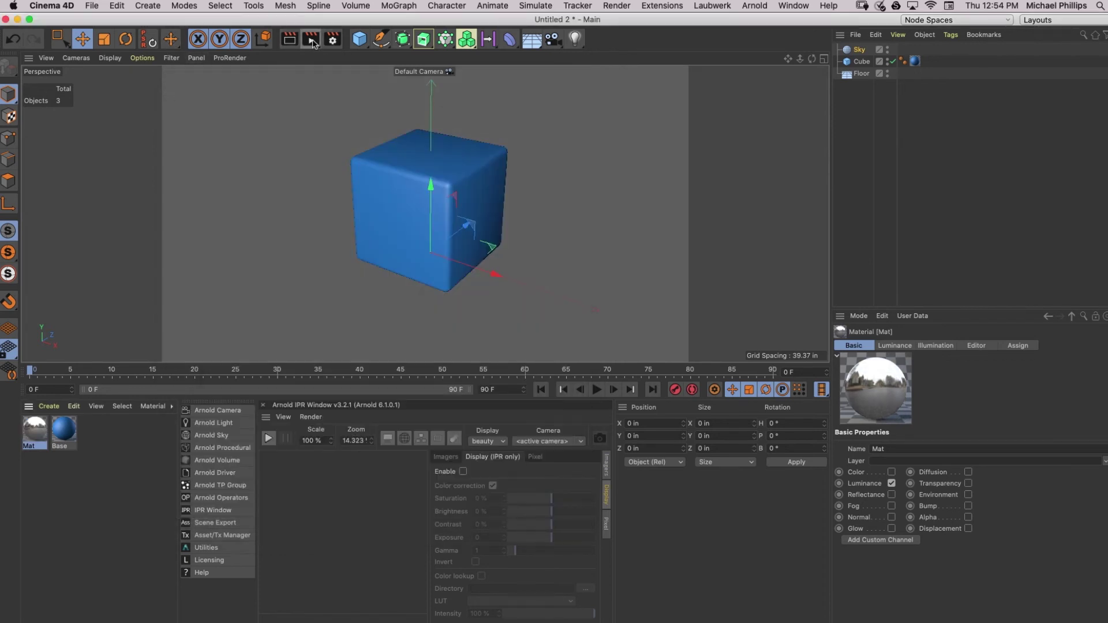